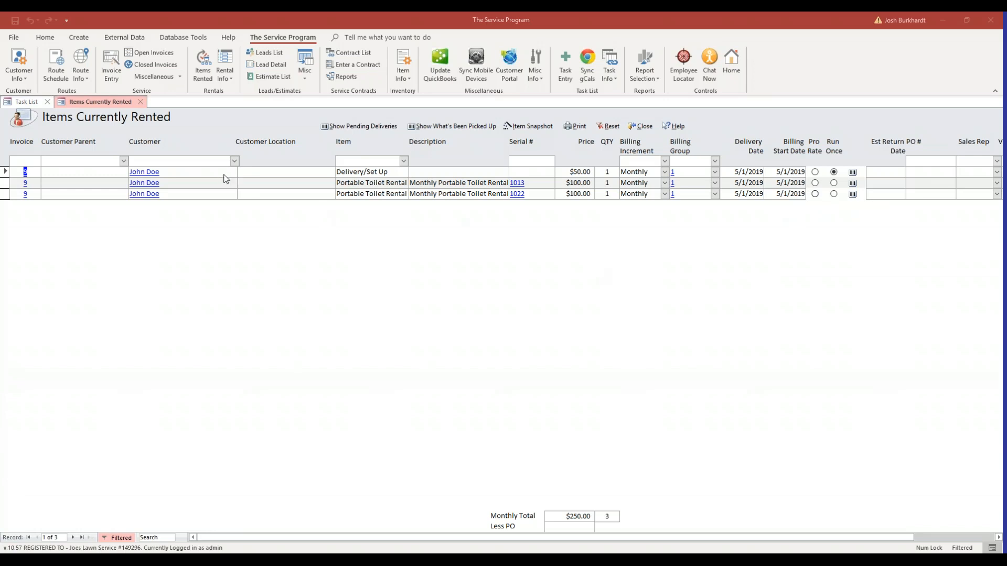
Open the Run Billing form for rentals
{"action": "left_click", "coordinate": [316, 289]}
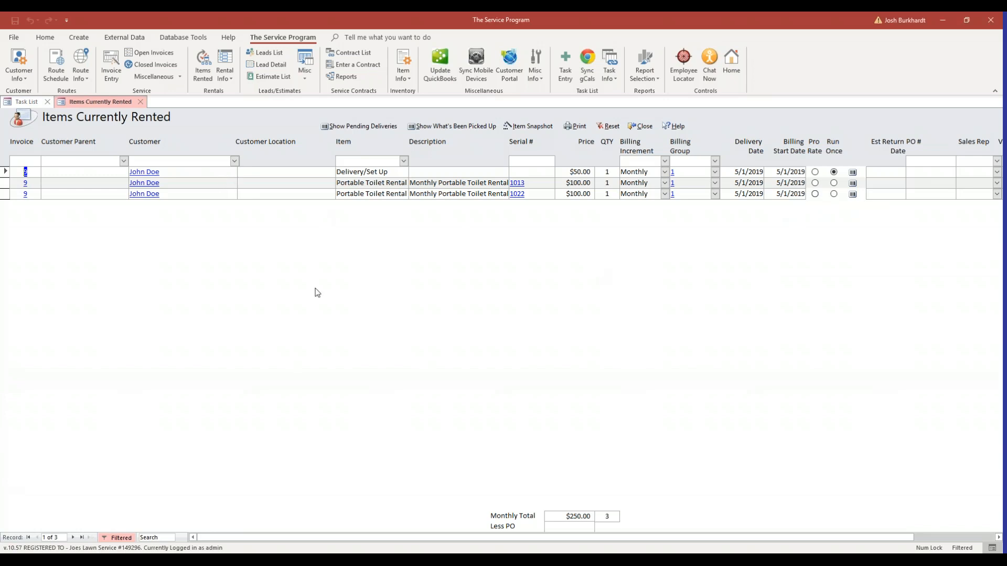
{"action": "left_click", "coordinate": [232, 80]}
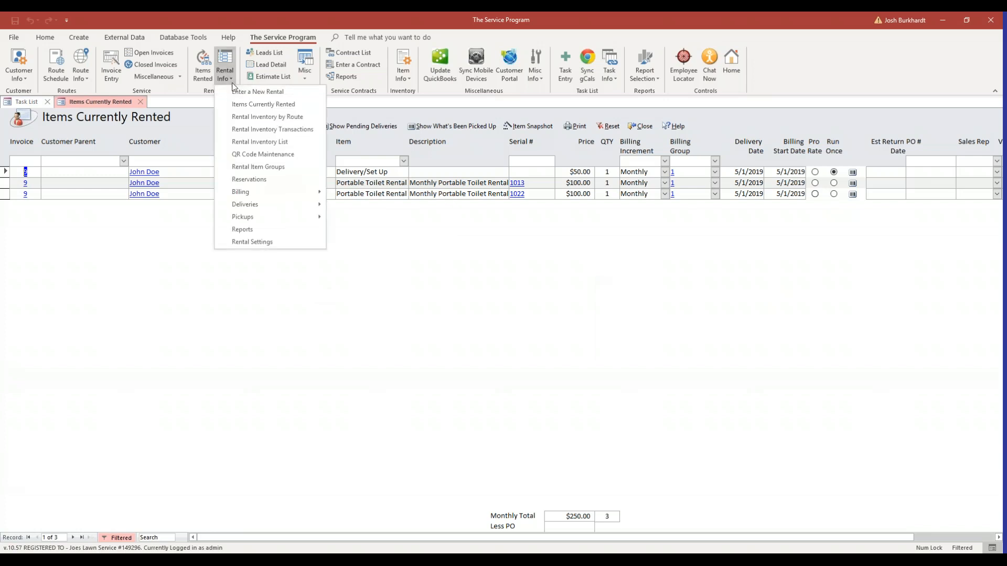
{"action": "mouse_move", "coordinate": [267, 191]}
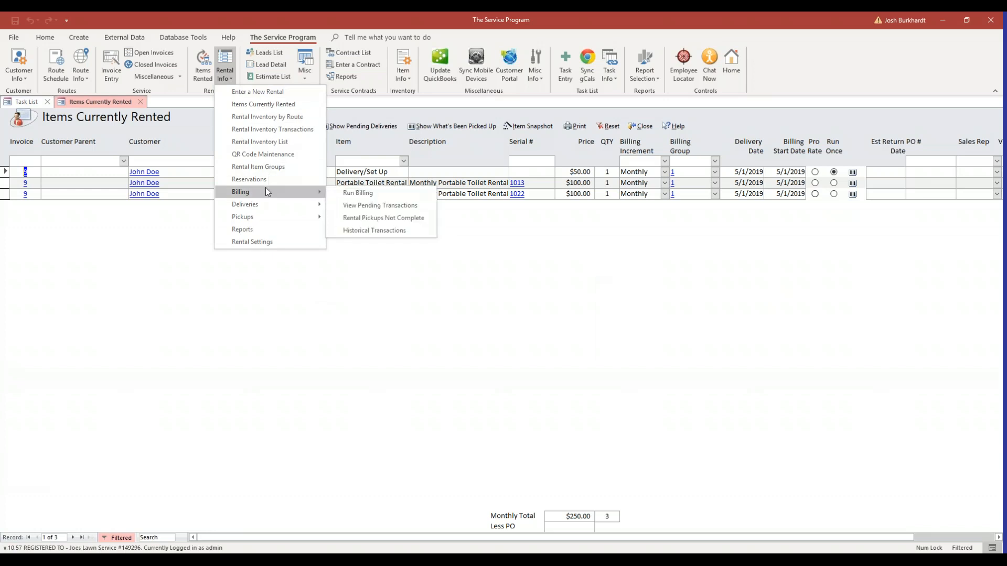
{"action": "left_click", "coordinate": [352, 194]}
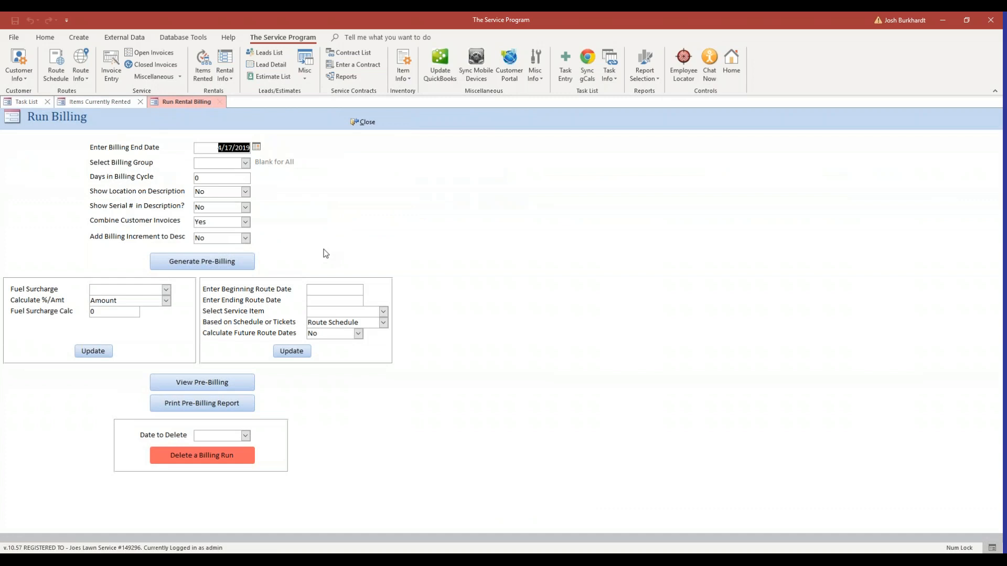
Set the billing end date to 5/28/2019 and select billing group 1
{"action": "left_click", "coordinate": [223, 178]}
{"action": "left_click", "coordinate": [220, 179]}
{"action": "left_click_drag", "start_coordinate": [222, 147], "coordinate": [257, 149]}
{"action": "left_click", "coordinate": [257, 148]}
{"action": "left_click", "coordinate": [254, 158]}
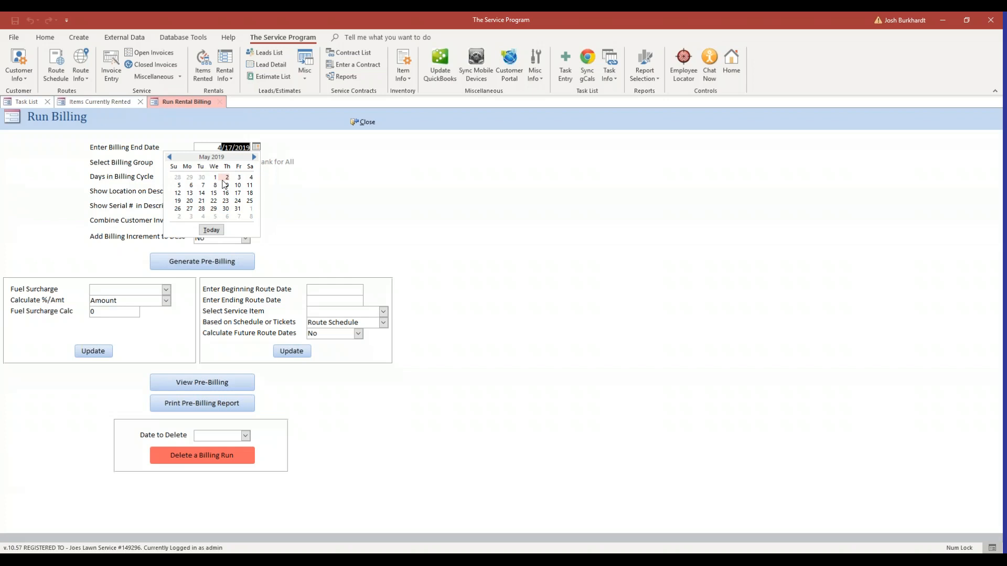
{"action": "left_click", "coordinate": [202, 210]}
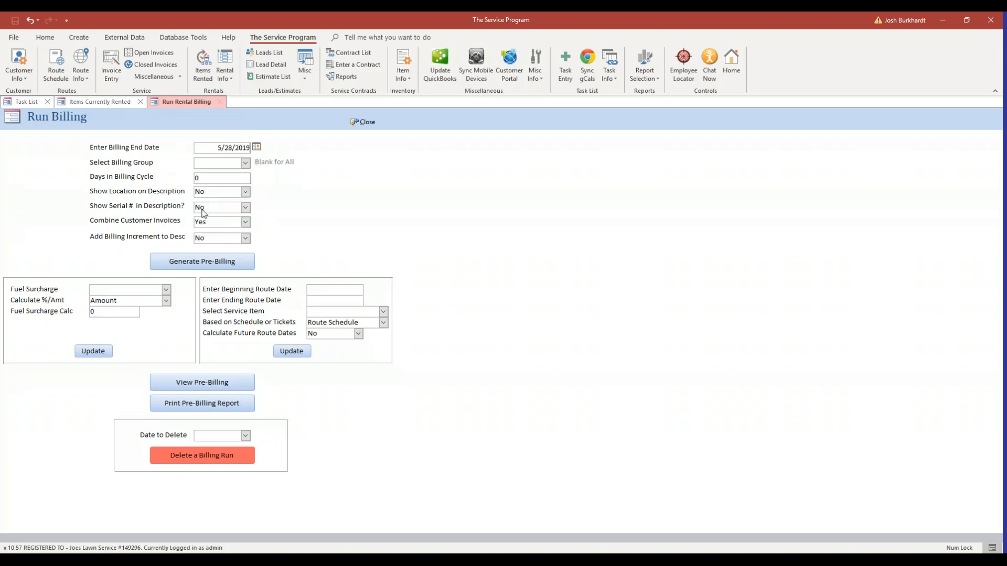
{"action": "left_click", "coordinate": [245, 163]}
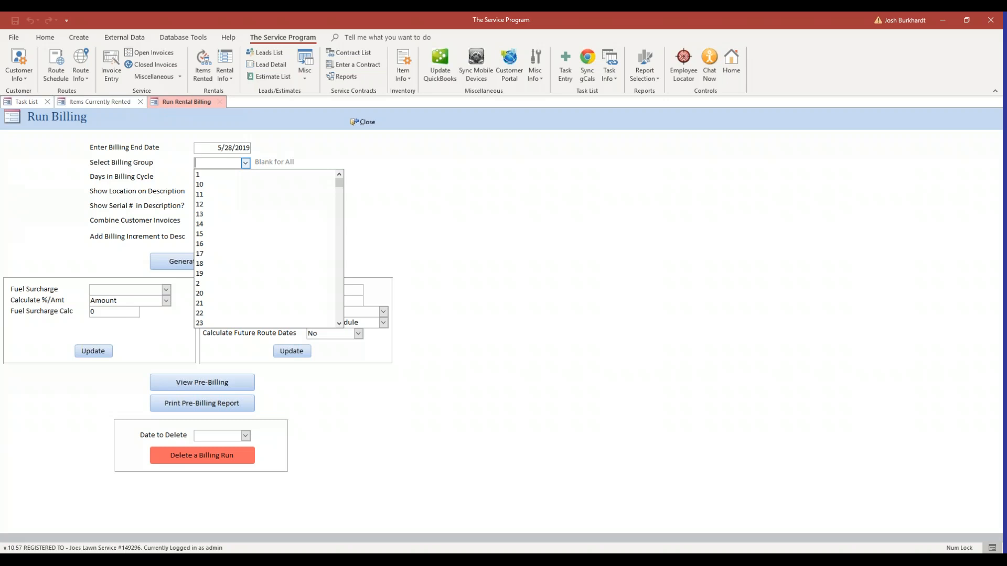
{"action": "left_click", "coordinate": [214, 175]}
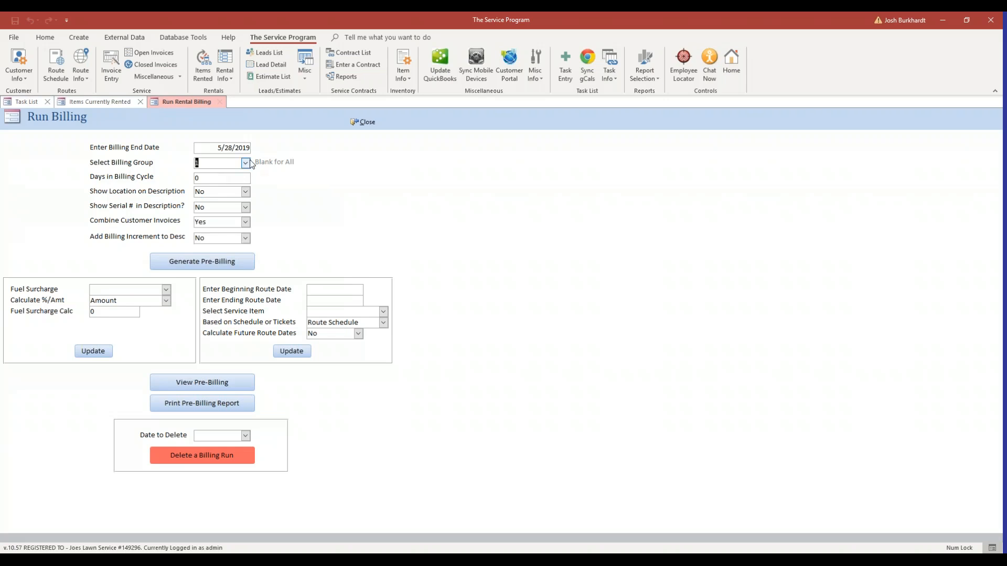
Set the days in the billing cycle to 28 and make it the default for future use
{"action": "left_click", "coordinate": [242, 177]}
{"action": "double_click", "coordinate": [197, 178]}
{"action": "type", "text": "28"}
{"action": "key", "text": "Tab"}
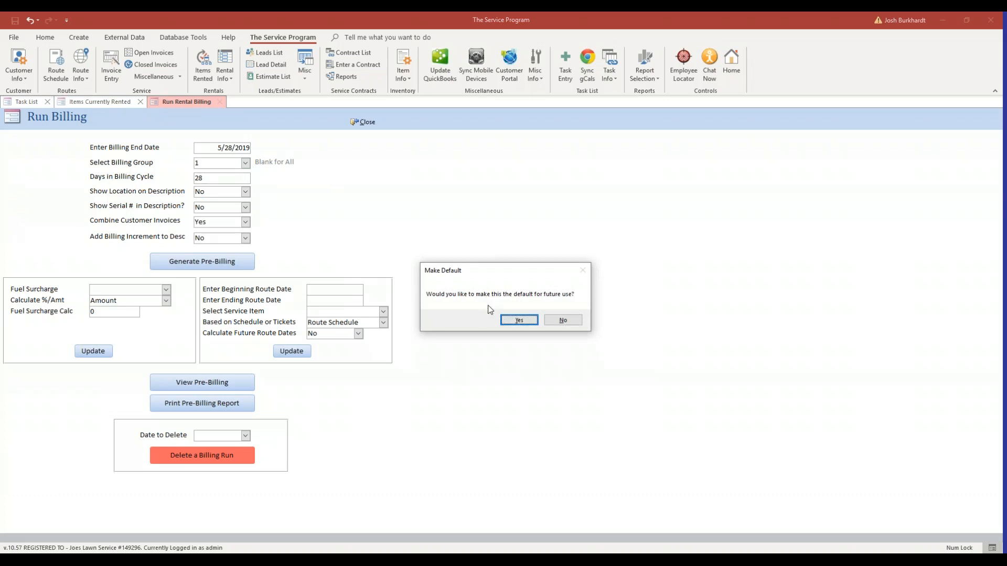
{"action": "left_click", "coordinate": [523, 320]}
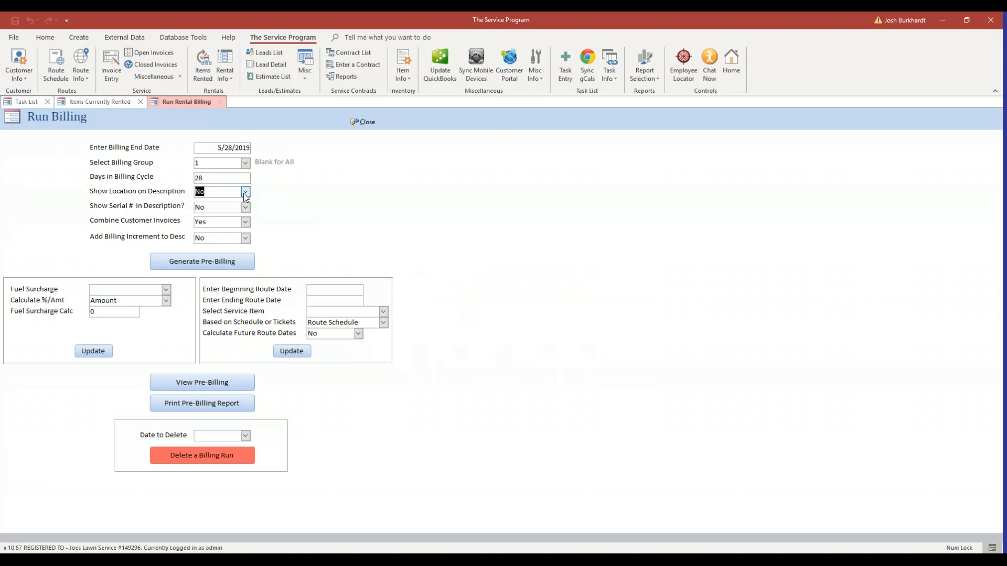
Open the first currently rented item's transaction and compare its location and serial number columns with the billing description options
{"action": "left_click", "coordinate": [124, 102]}
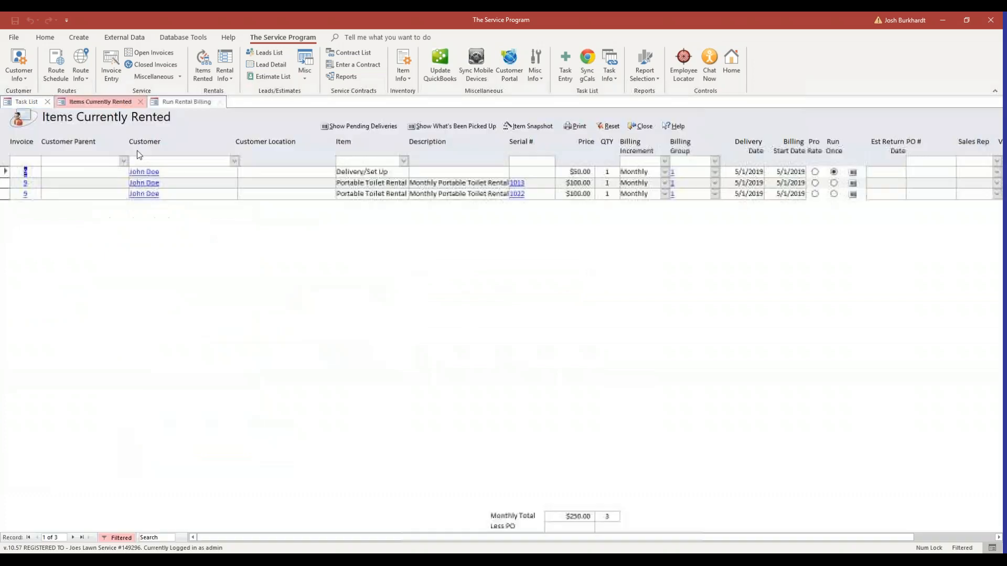
{"action": "left_click", "coordinate": [26, 172]}
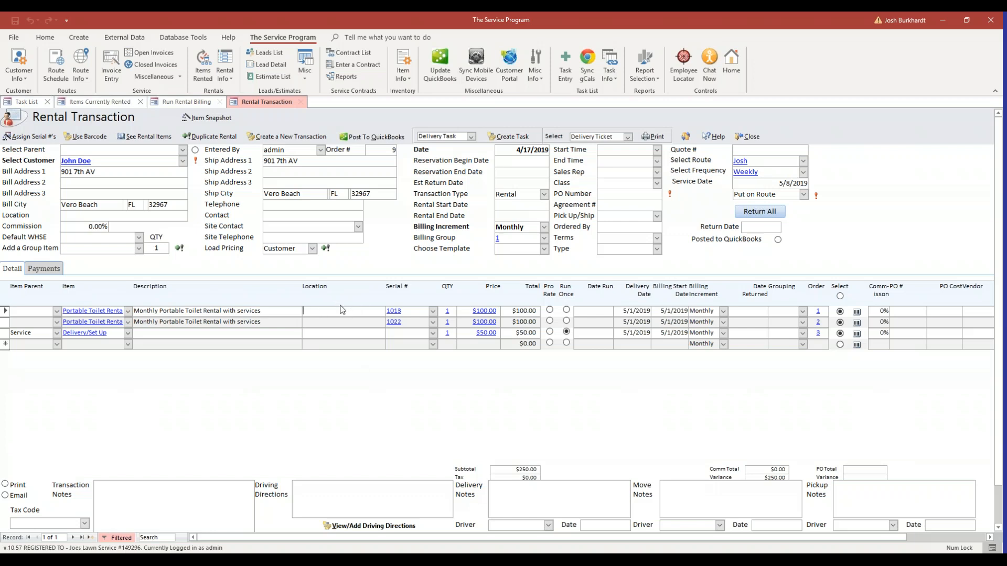
{"action": "left_click", "coordinate": [181, 103]}
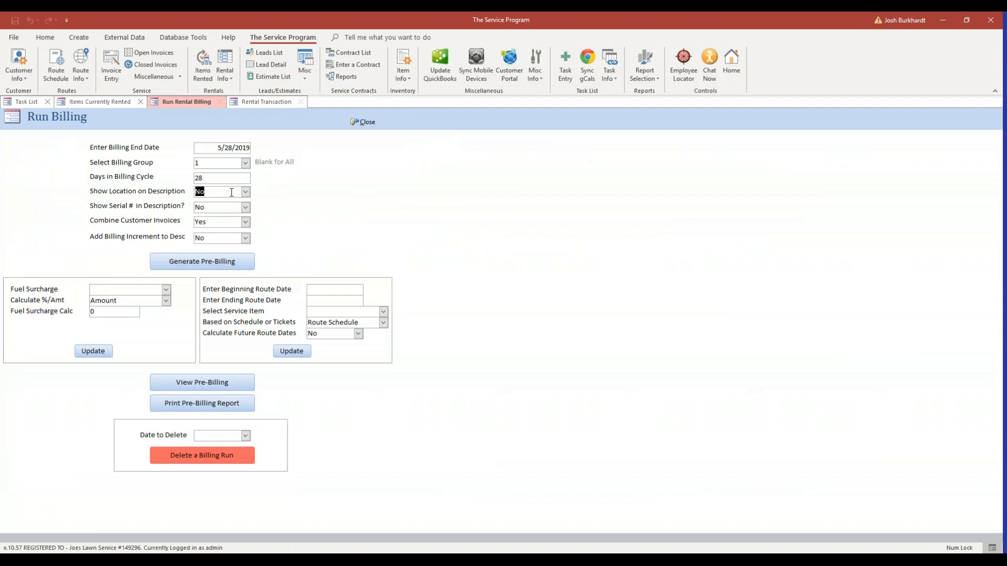
{"action": "left_click", "coordinate": [231, 192]}
{"action": "double_click", "coordinate": [232, 192]}
{"action": "left_click", "coordinate": [214, 206]}
{"action": "left_click", "coordinate": [265, 102]}
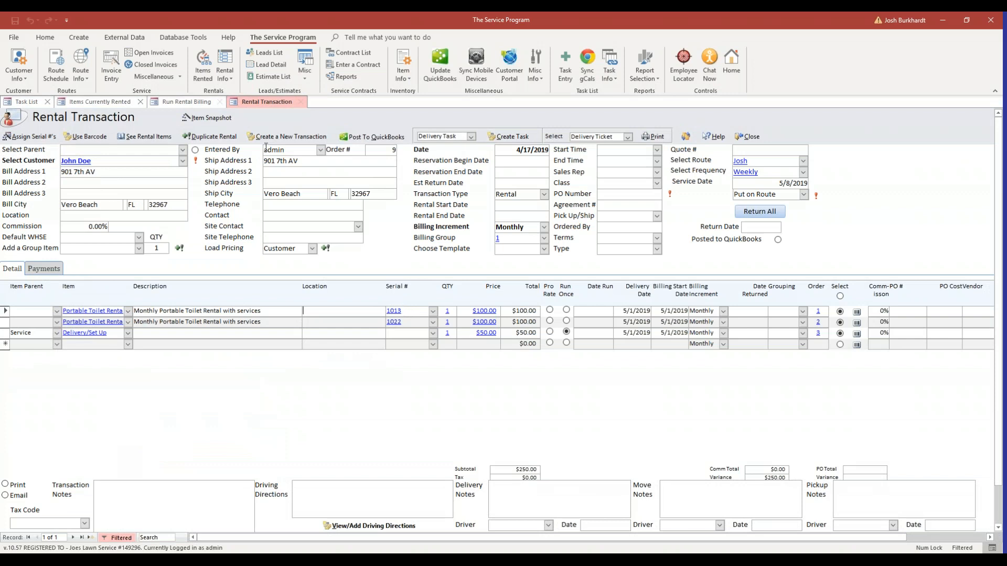
{"action": "left_click", "coordinate": [199, 105]}
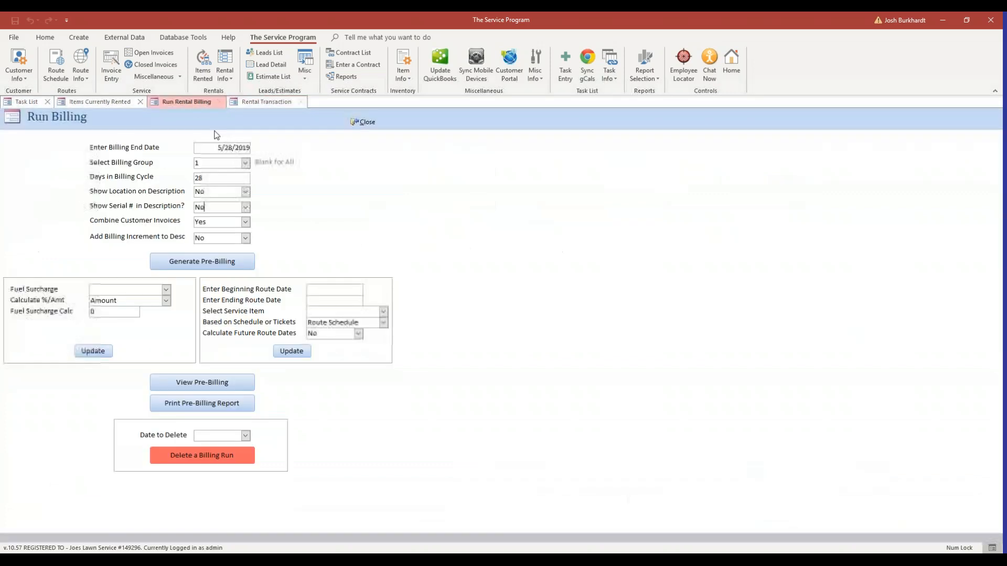
{"action": "left_click", "coordinate": [233, 209]}
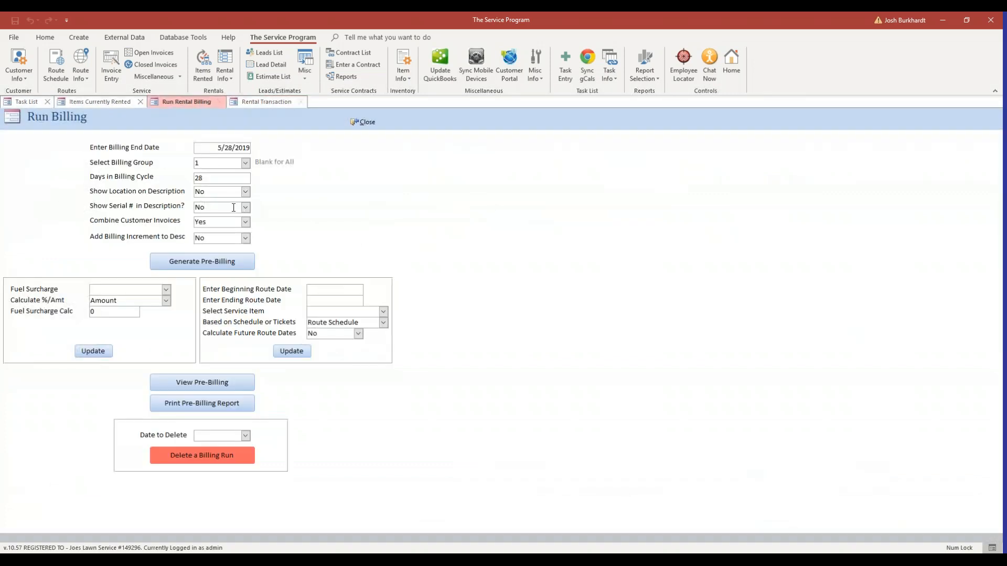
Set Combine Customer Invoices to No and make it the default for future use
{"action": "left_click", "coordinate": [234, 223]}
{"action": "left_click", "coordinate": [246, 222]}
{"action": "left_click", "coordinate": [207, 241]}
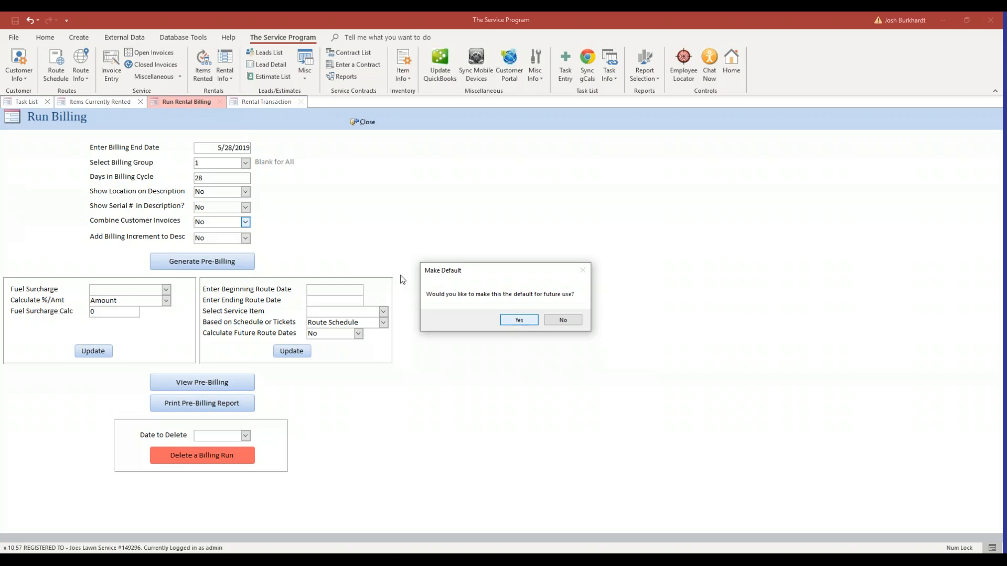
{"action": "left_click", "coordinate": [518, 320]}
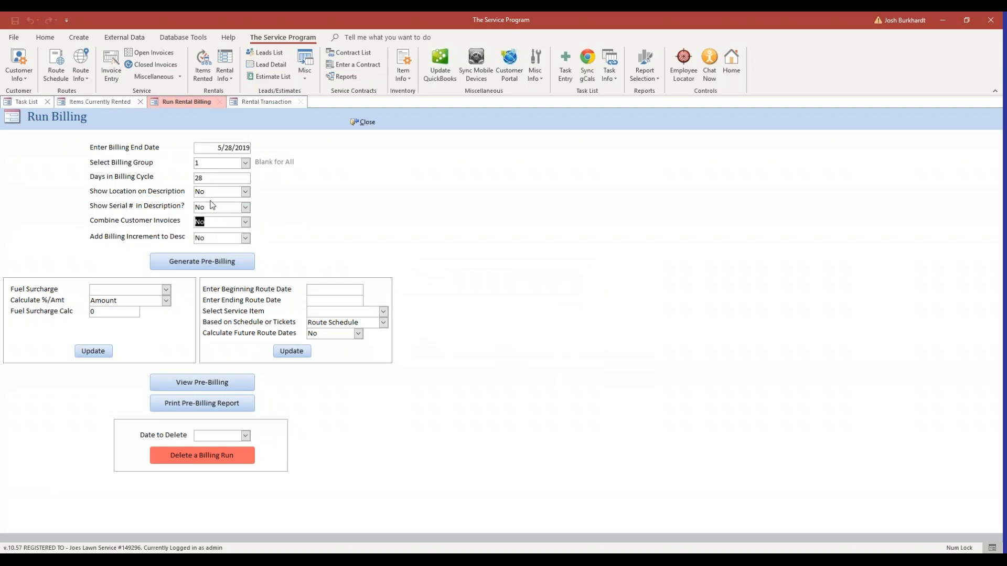
Generate the pre-billing and create the rental billing transactions
{"action": "left_click", "coordinate": [218, 240]}
{"action": "left_click", "coordinate": [219, 263]}
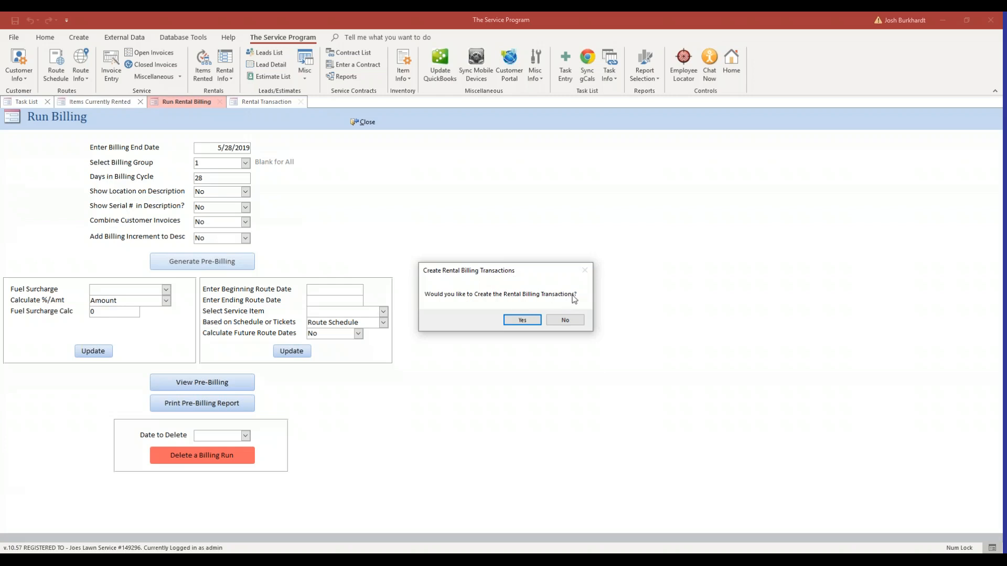
{"action": "left_click", "coordinate": [523, 320]}
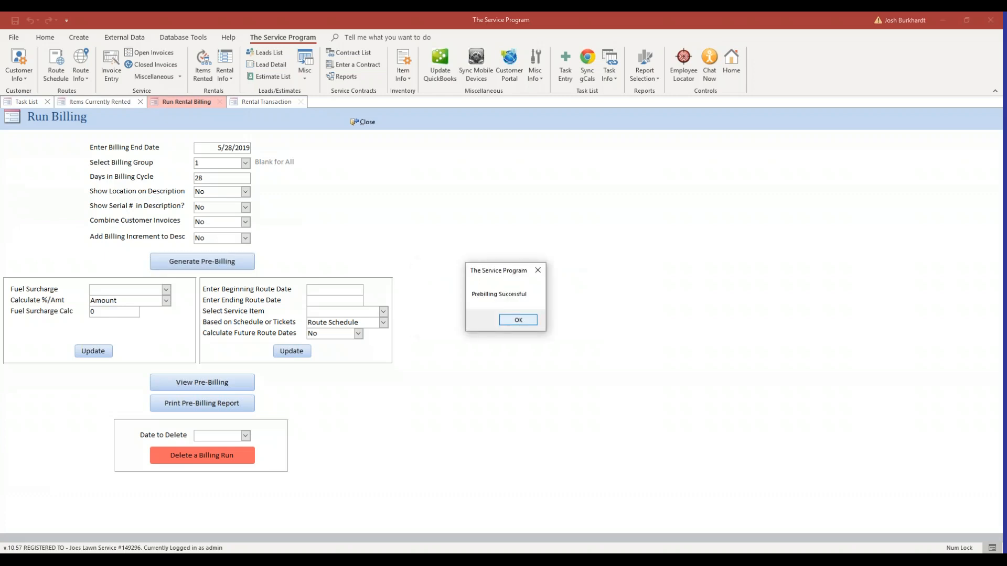
{"action": "left_click", "coordinate": [524, 321]}
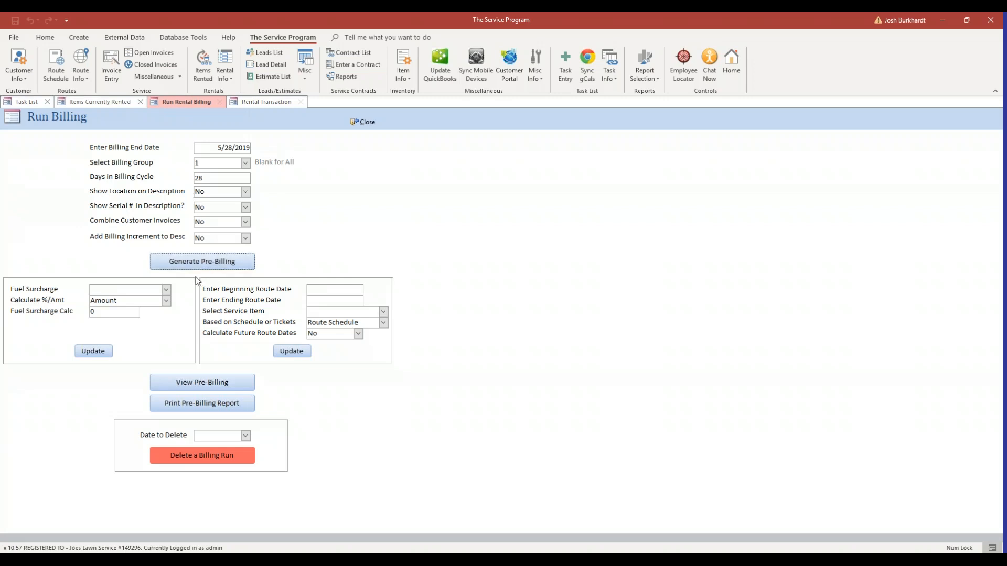
View the pre-billing batch and delete the China Delight transaction from it
{"action": "left_click", "coordinate": [218, 384]}
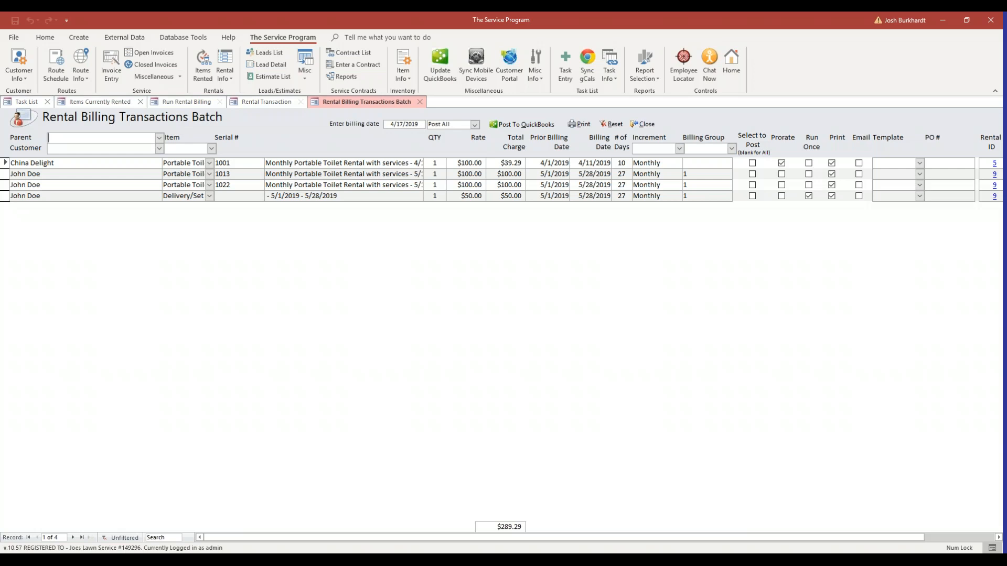
{"action": "left_click", "coordinate": [6, 174]}
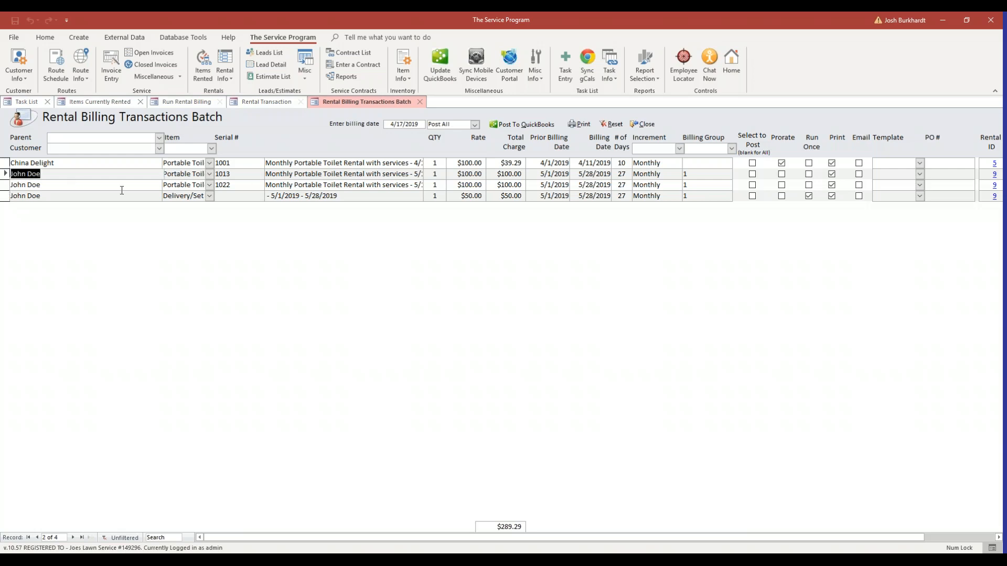
{"action": "left_click", "coordinate": [5, 166]}
{"action": "left_click", "coordinate": [397, 195]}
{"action": "left_click", "coordinate": [34, 167]}
{"action": "key", "text": "Delete"}
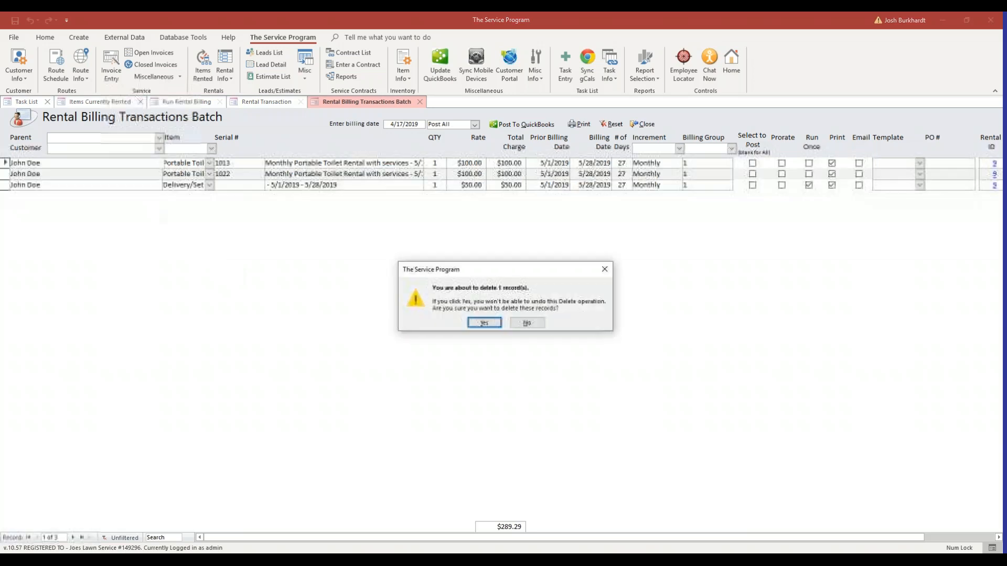
{"action": "left_click", "coordinate": [484, 324]}
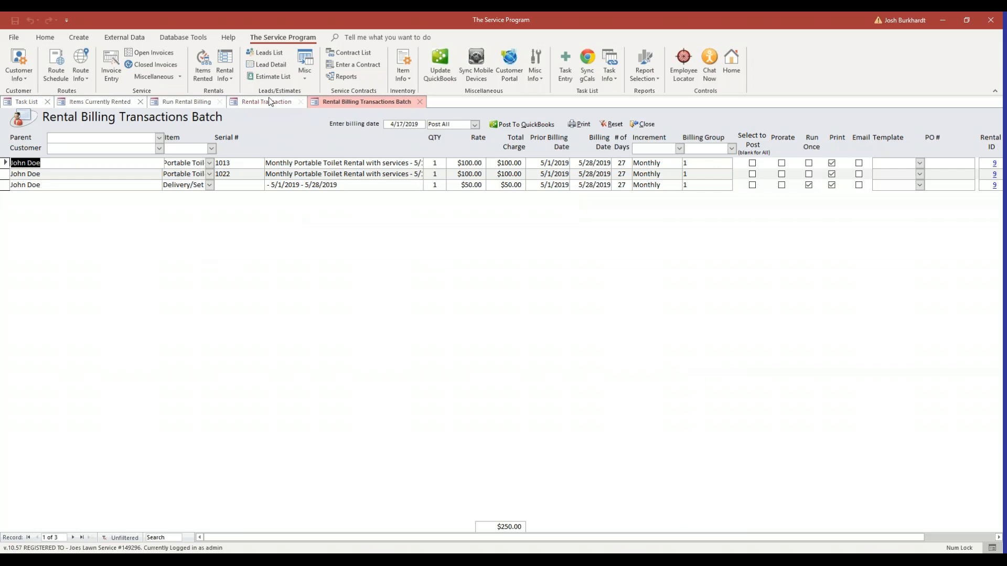
Return to the Run Billing form and select 5/28/2019 as the billing run date to delete
{"action": "left_click", "coordinate": [202, 102]}
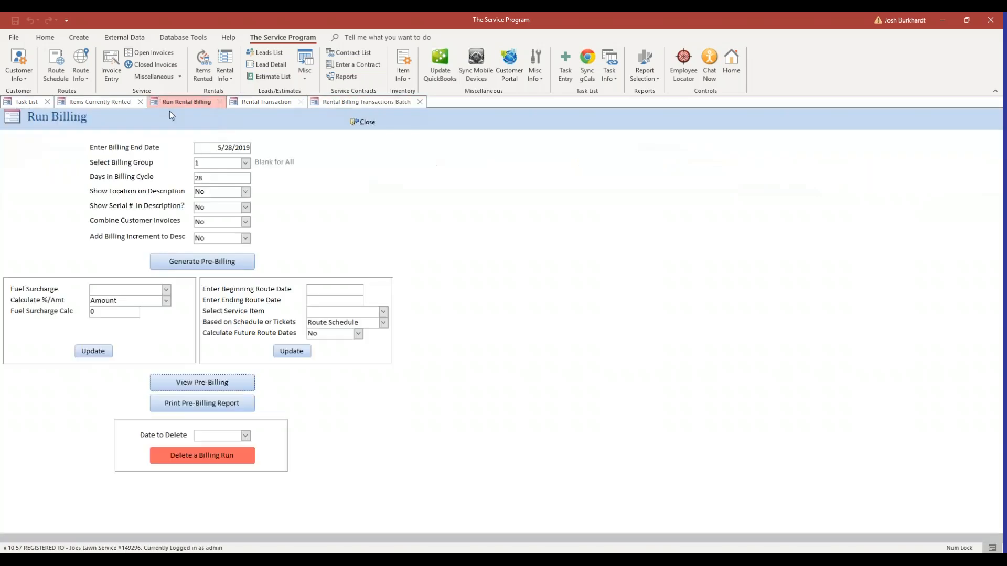
{"action": "left_click", "coordinate": [244, 436]}
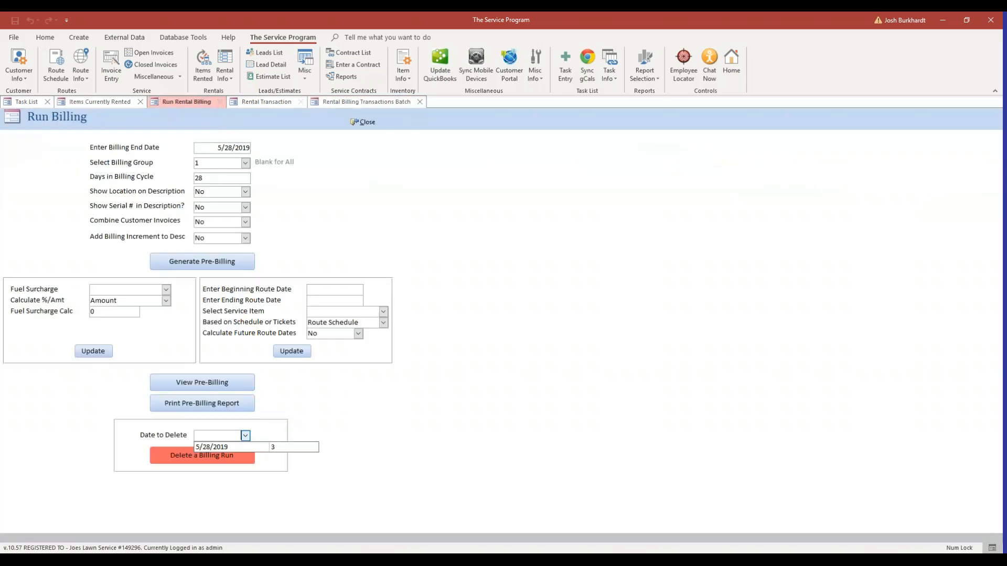
{"action": "left_click", "coordinate": [264, 449]}
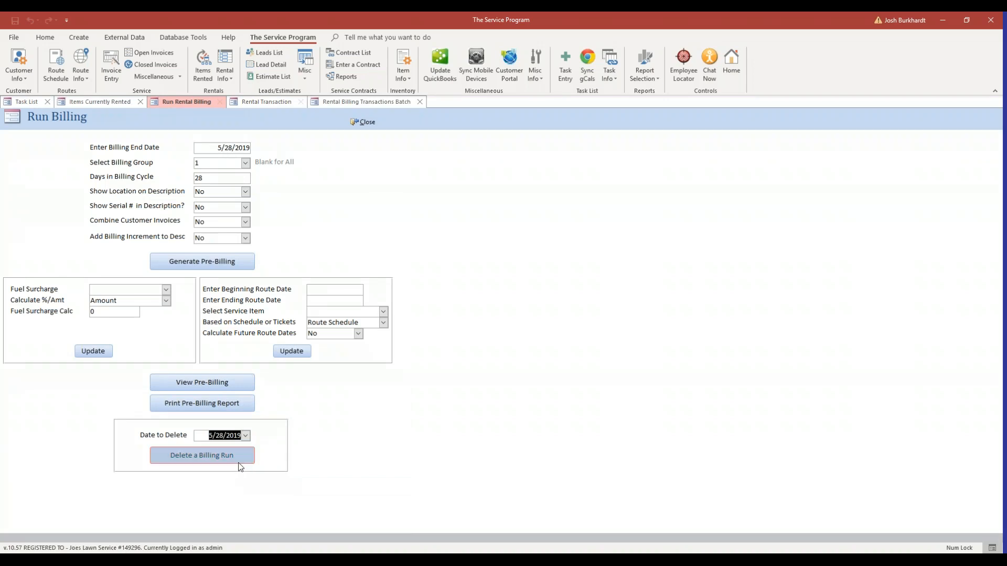
Return to the rental billing batch and examine the lines' quantities, rates, total charges, billing dates and number of days
{"action": "left_click", "coordinate": [378, 103]}
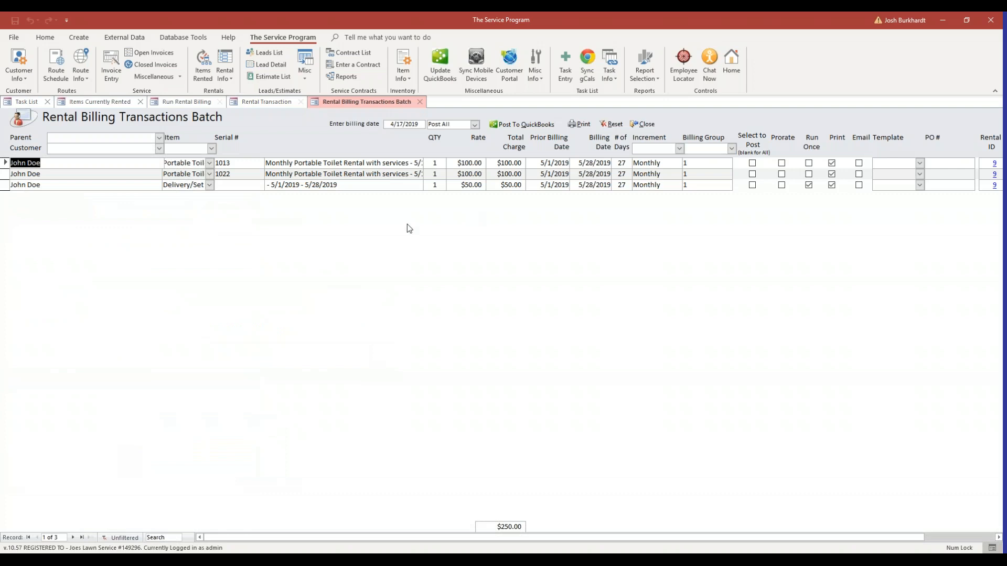
{"action": "left_click", "coordinate": [387, 175]}
{"action": "double_click", "coordinate": [485, 163]}
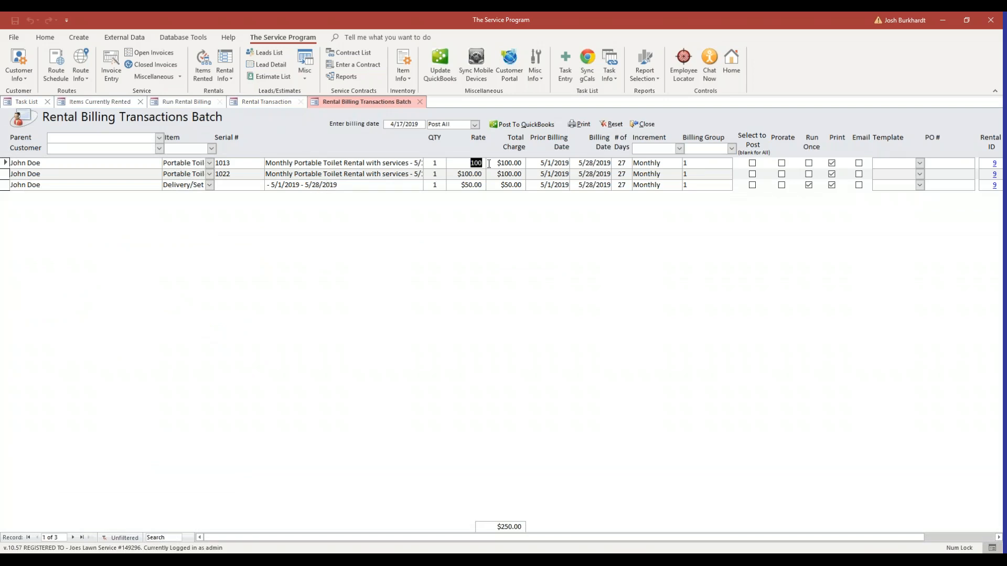
{"action": "left_click", "coordinate": [443, 165]}
{"action": "left_click", "coordinate": [510, 165]}
{"action": "left_click", "coordinate": [510, 176]}
{"action": "left_click", "coordinate": [433, 165]}
{"action": "left_click", "coordinate": [449, 165]}
{"action": "left_click", "coordinate": [461, 186]}
{"action": "key", "text": "Tab"}
{"action": "left_click_drag", "start_coordinate": [544, 163], "coordinate": [559, 163]}
{"action": "left_click", "coordinate": [607, 161]}
{"action": "left_click", "coordinate": [625, 174]}
{"action": "left_click_drag", "start_coordinate": [628, 163], "coordinate": [620, 163]}
{"action": "left_click", "coordinate": [590, 163]}
{"action": "left_click", "coordinate": [546, 162]}
{"action": "left_click", "coordinate": [617, 175]}
{"action": "left_click", "coordinate": [621, 165]}
{"action": "left_click", "coordinate": [593, 163]}
Set the batch's billing date to 5/1/2019 and post all its transactions to QuickBooks
{"action": "left_click", "coordinate": [409, 125]}
{"action": "left_click", "coordinate": [431, 123]}
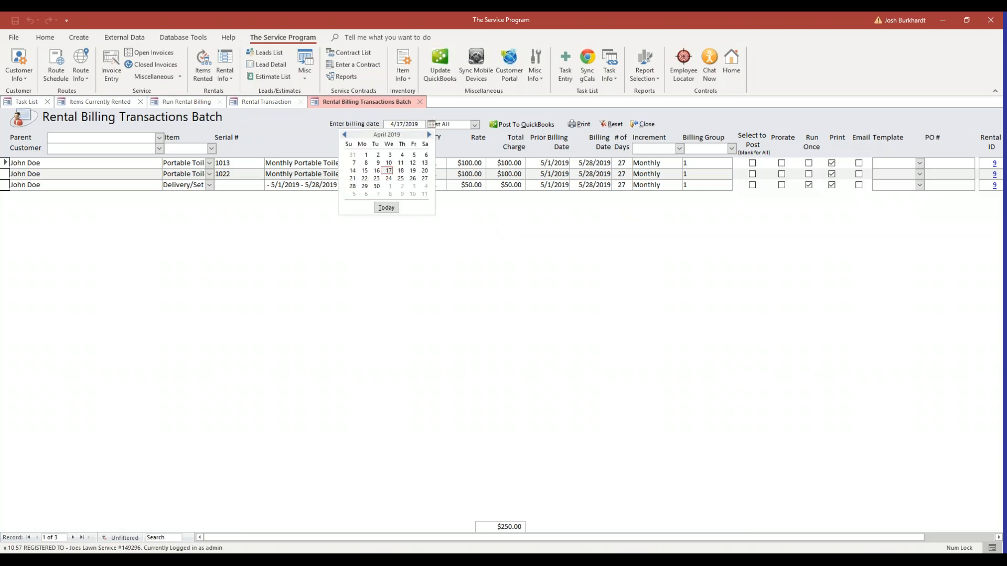
{"action": "left_click", "coordinate": [430, 136]}
{"action": "left_click", "coordinate": [390, 155]}
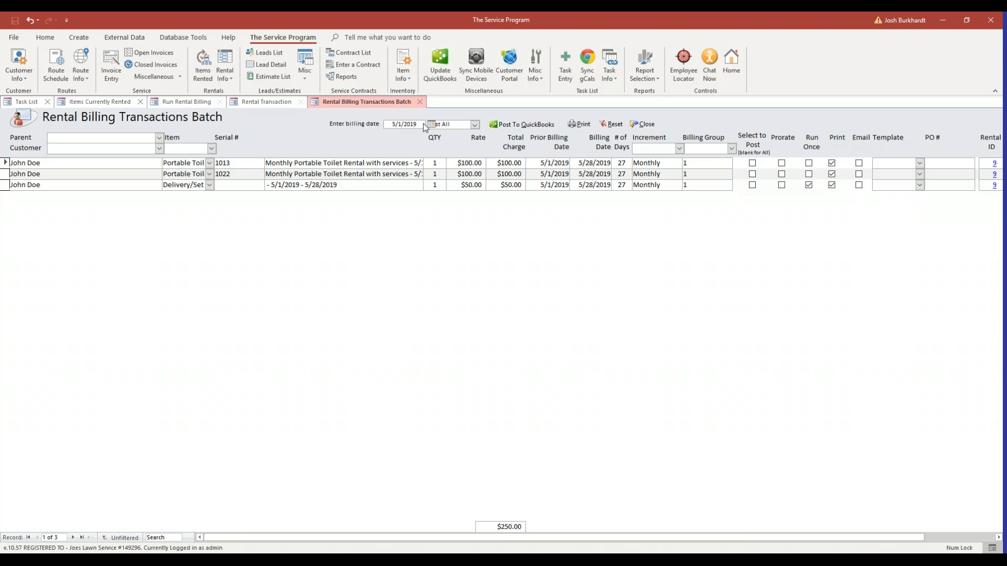
{"action": "left_click", "coordinate": [509, 125]}
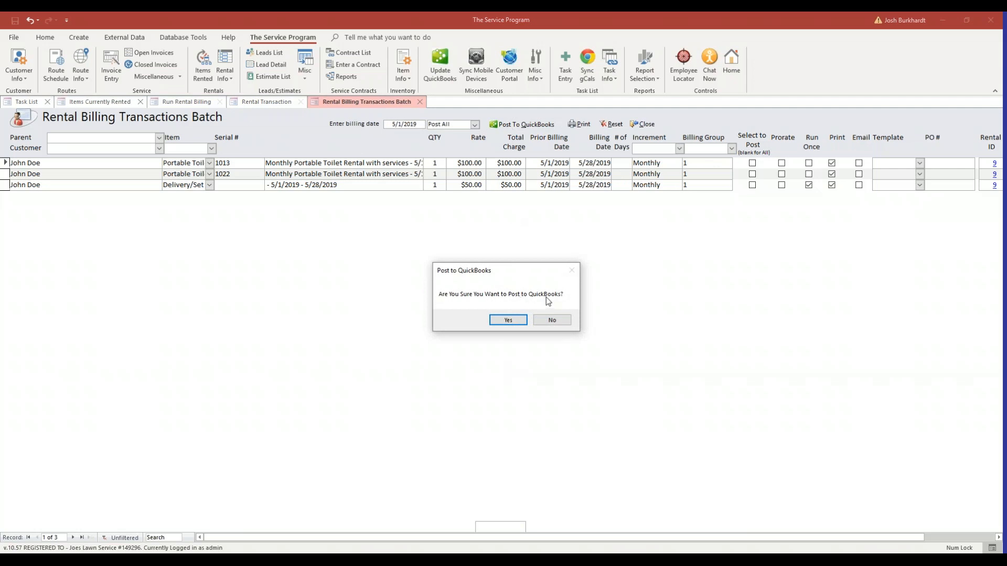
{"action": "left_click", "coordinate": [515, 322]}
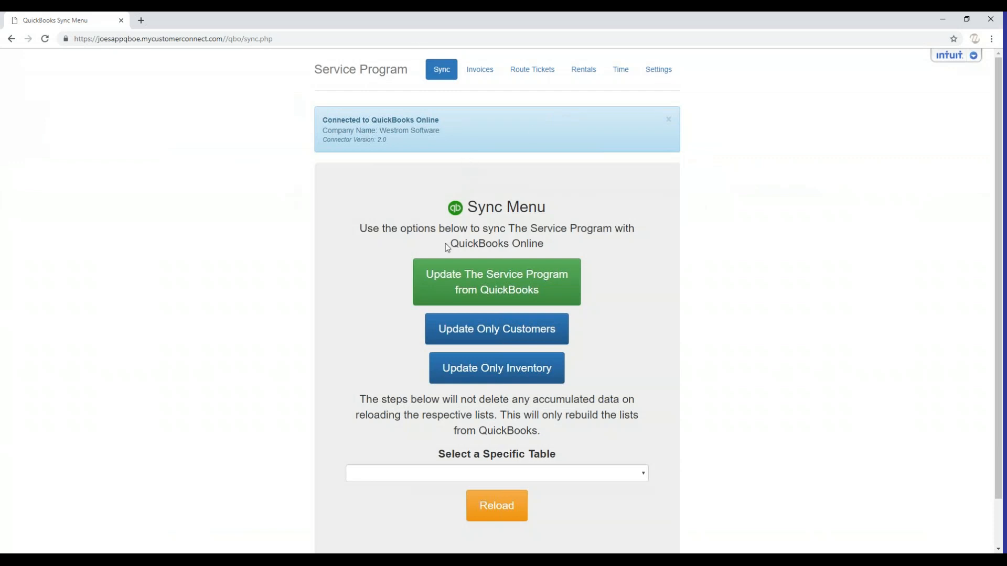
Open the pending rentals in the QuickBooks sync web page and review their items and description dates
{"action": "left_click", "coordinate": [577, 77]}
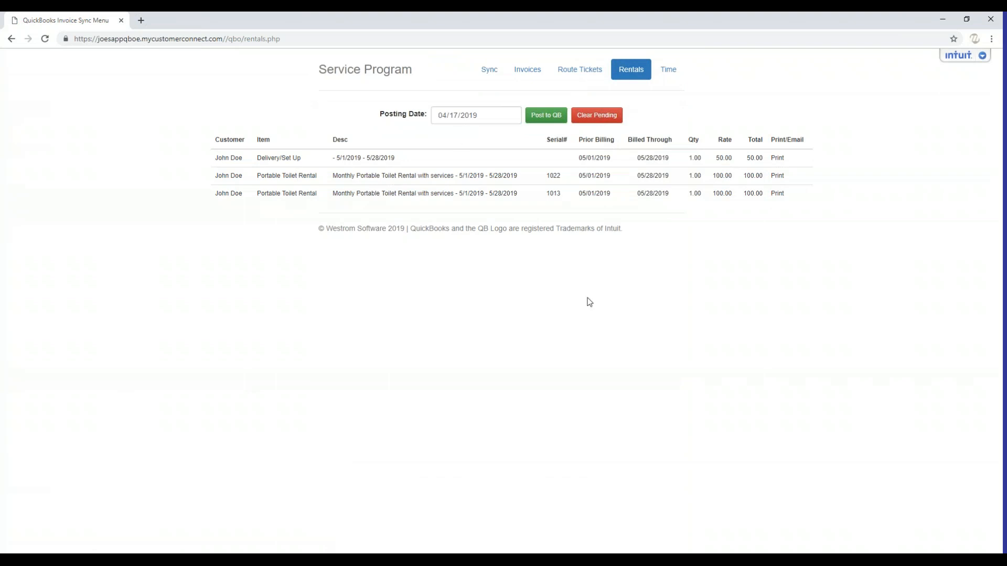
{"action": "left_click_drag", "start_coordinate": [257, 158], "coordinate": [320, 181]}
{"action": "left_click", "coordinate": [263, 160]}
{"action": "left_click", "coordinate": [304, 172]}
{"action": "left_click", "coordinate": [323, 207]}
{"action": "left_click_drag", "start_coordinate": [457, 176], "coordinate": [502, 177]}
Set the posting date for the pending rentals to 05/01/2019
{"action": "left_click", "coordinate": [483, 116]}
{"action": "type", "text": "05/01"}
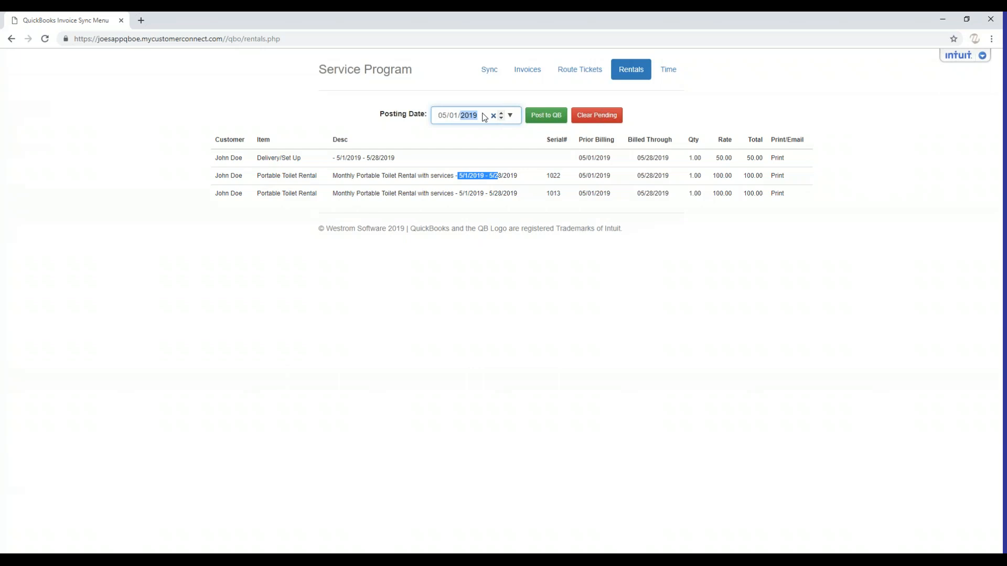
Commit the entered posting date and post the pending rentals to QuickBooks Online
{"action": "left_click", "coordinate": [556, 185]}
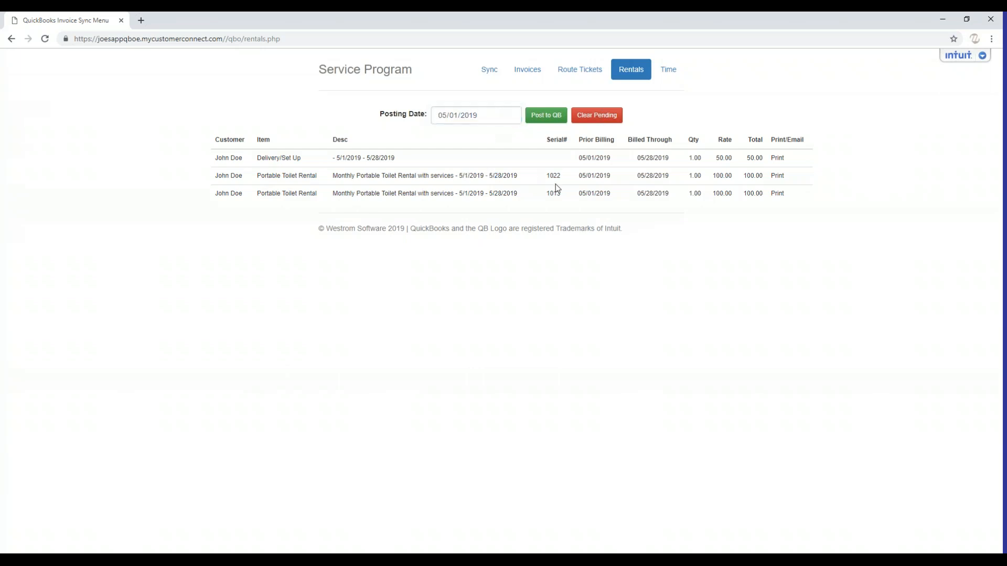
{"action": "left_click", "coordinate": [544, 120]}
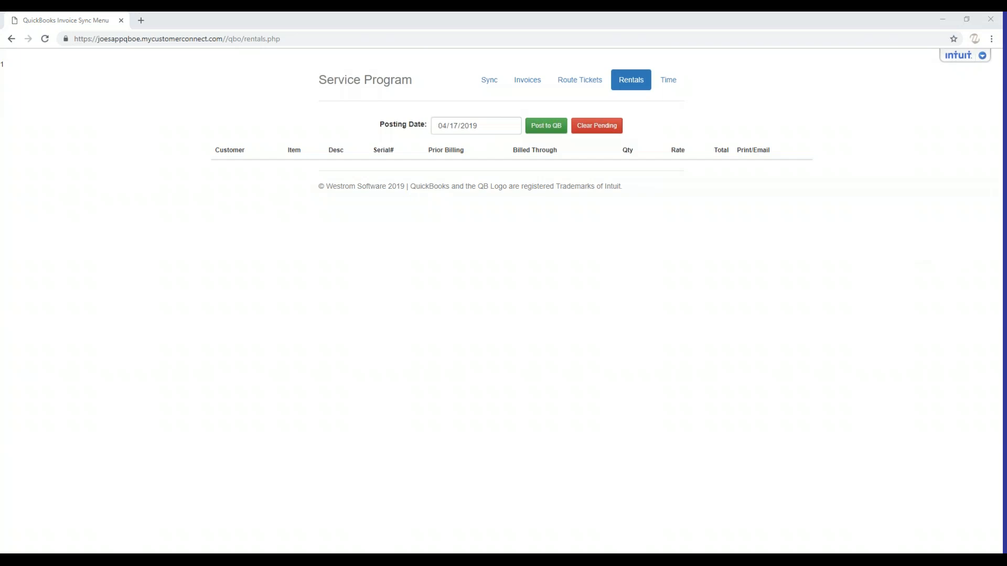
Switch back to The Service Program and post the rental billing transactions batch to QuickBooks, confirming the posting
{"action": "key", "text": "alt+Tab"}
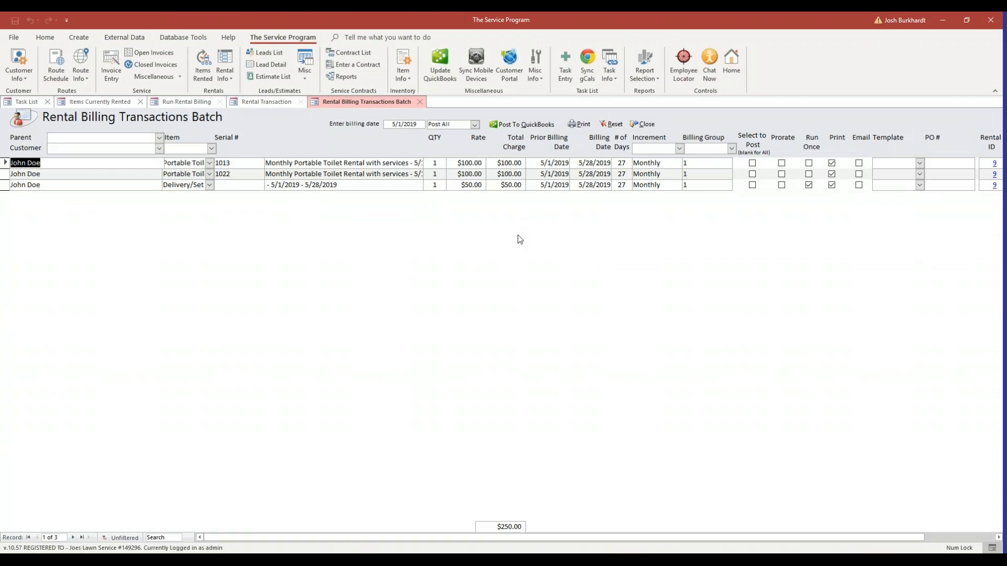
{"action": "left_click", "coordinate": [517, 127]}
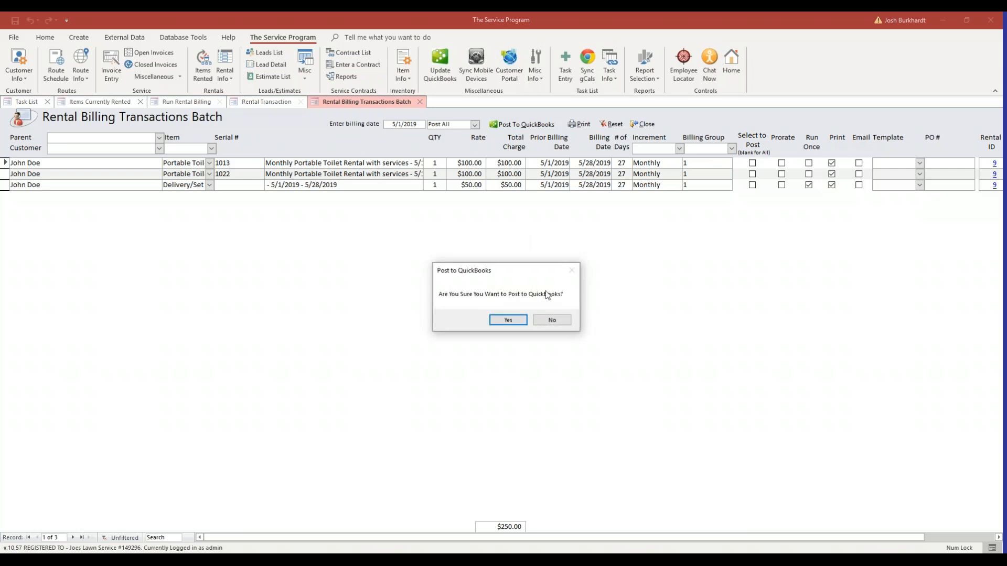
{"action": "left_click", "coordinate": [513, 322]}
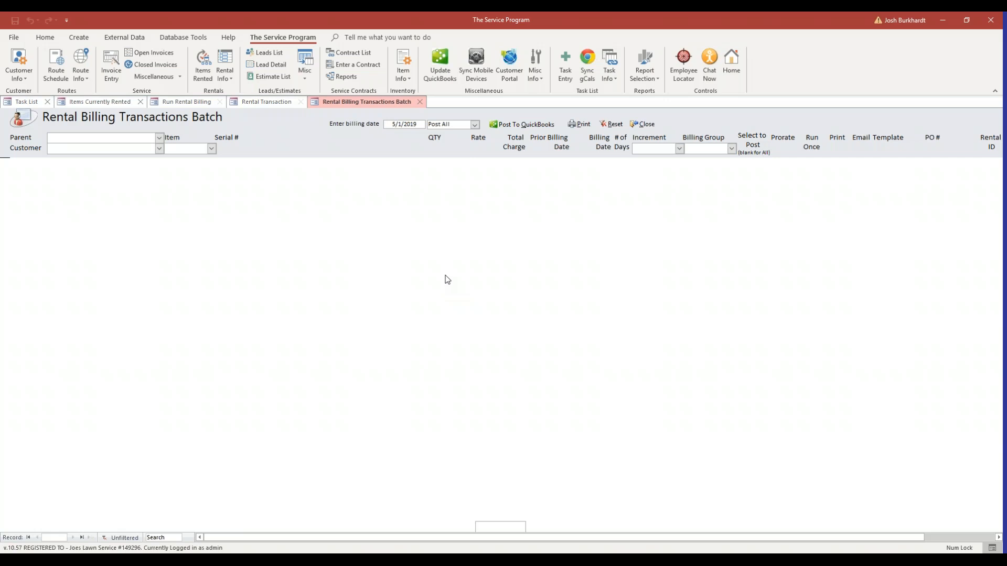
Close the rental billing batch, the rental transaction and the billing run form to return to the currently rented items
{"action": "left_click", "coordinate": [642, 126]}
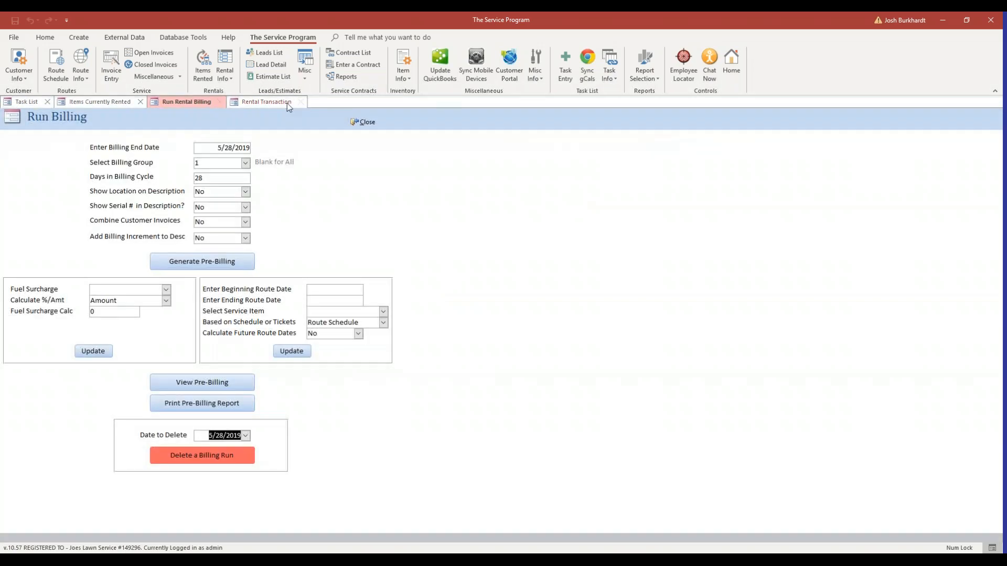
{"action": "left_click", "coordinate": [287, 103]}
{"action": "left_click", "coordinate": [300, 102]}
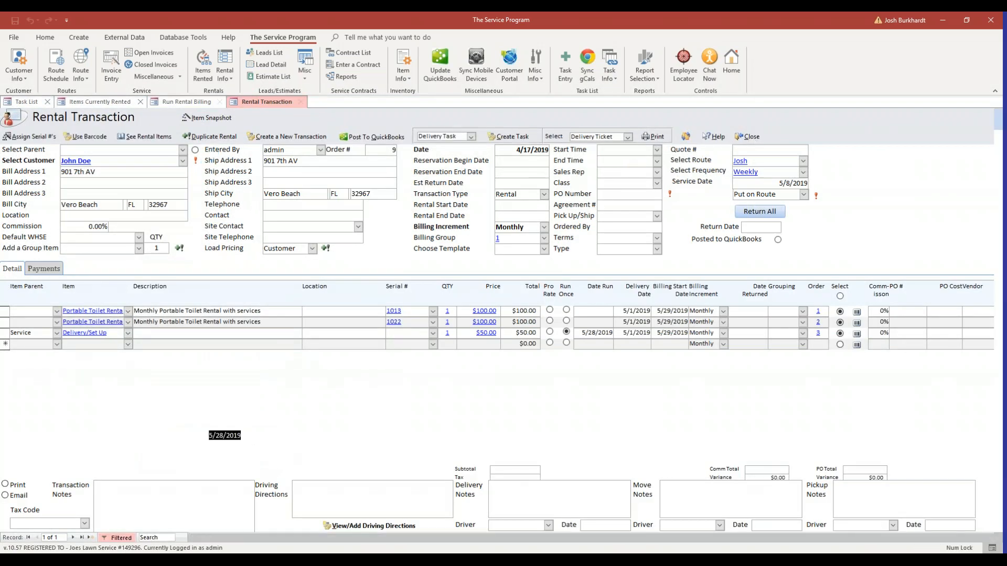
{"action": "left_click", "coordinate": [362, 122]}
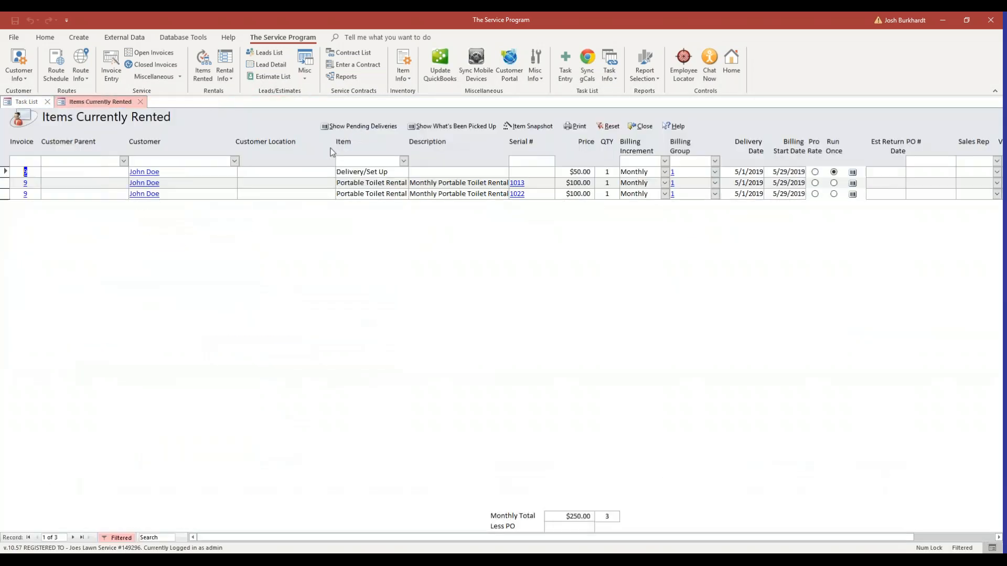
Open the rental transaction for the Delivery/Set Up item from the currently rented items
{"action": "left_click", "coordinate": [30, 172]}
{"action": "left_click", "coordinate": [26, 171]}
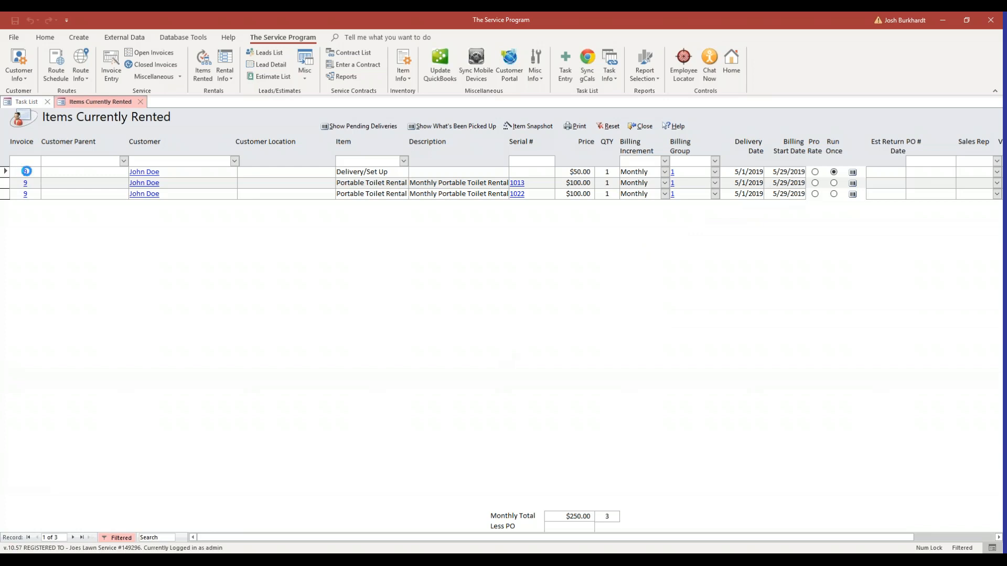